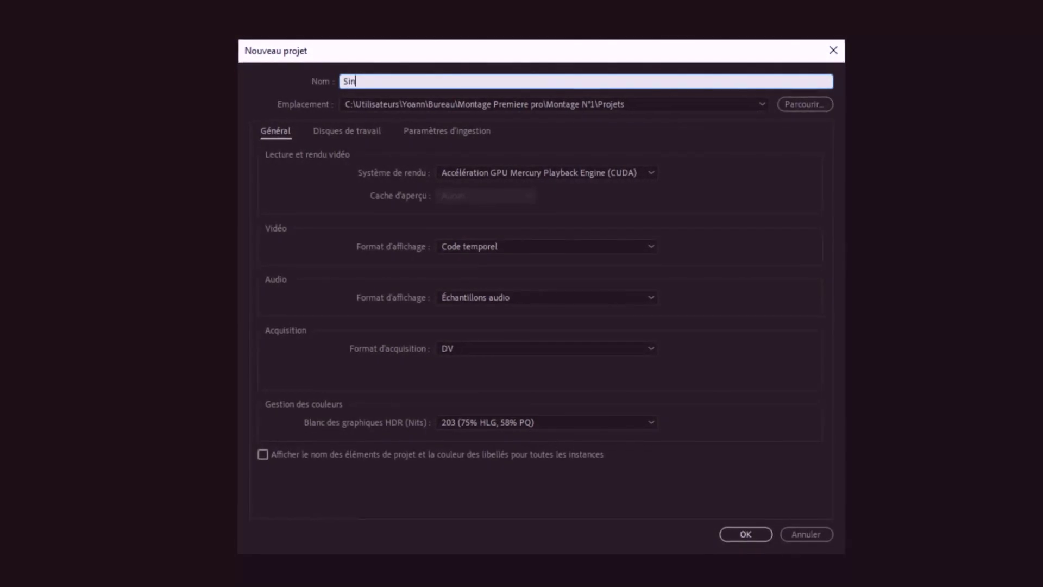
Name the new project SinCity and create it with the default settings
{"action": "type", "text": "ity"}
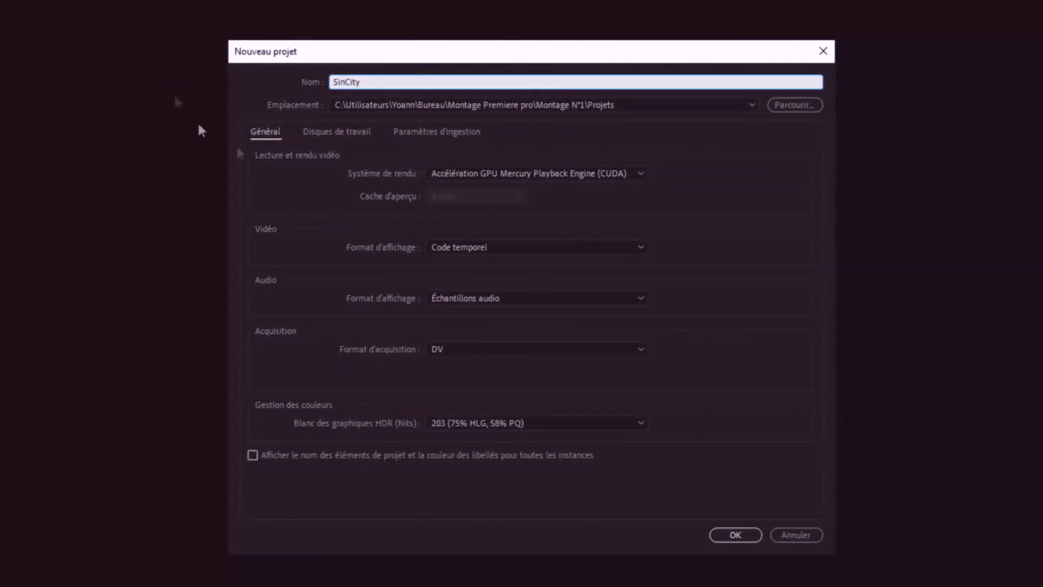
{"action": "left_click", "coordinate": [739, 534]}
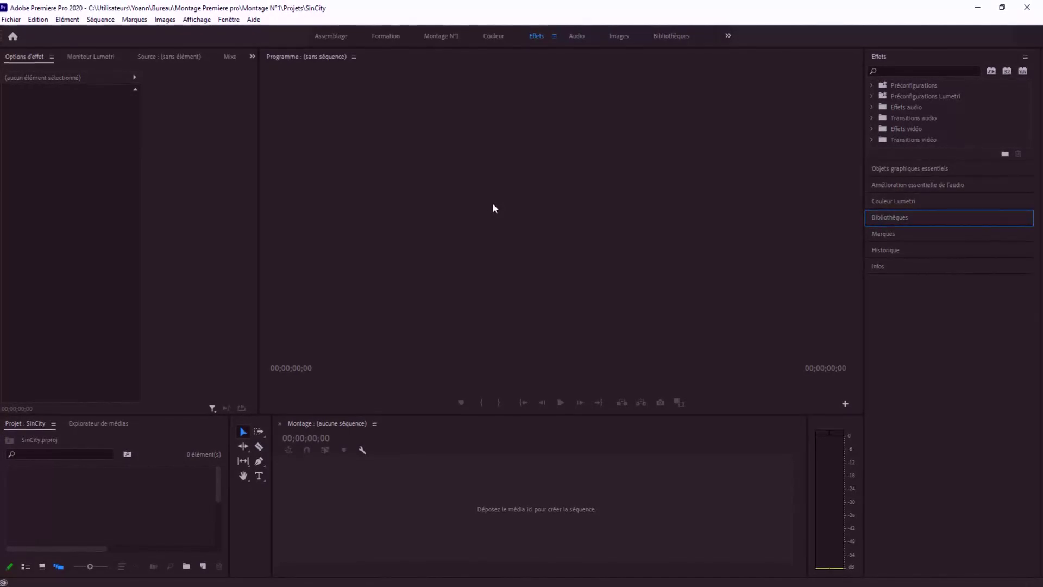
Import both clips, Clip 1 F1 and Clip 2 Noir et Blanc, from the Effet Sin City folder
{"action": "left_click", "coordinate": [11, 19]}
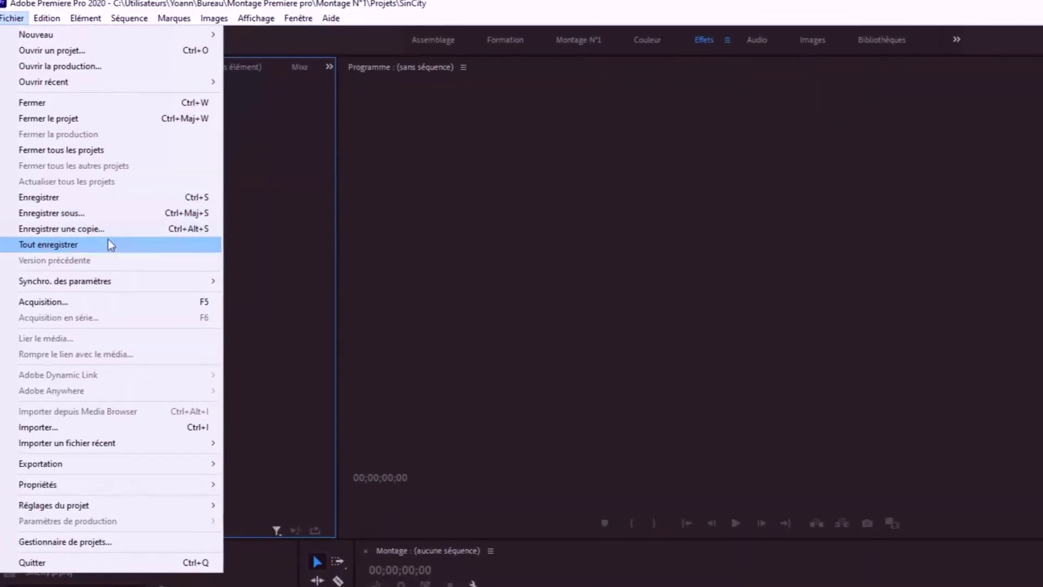
{"action": "left_click", "coordinate": [105, 427]}
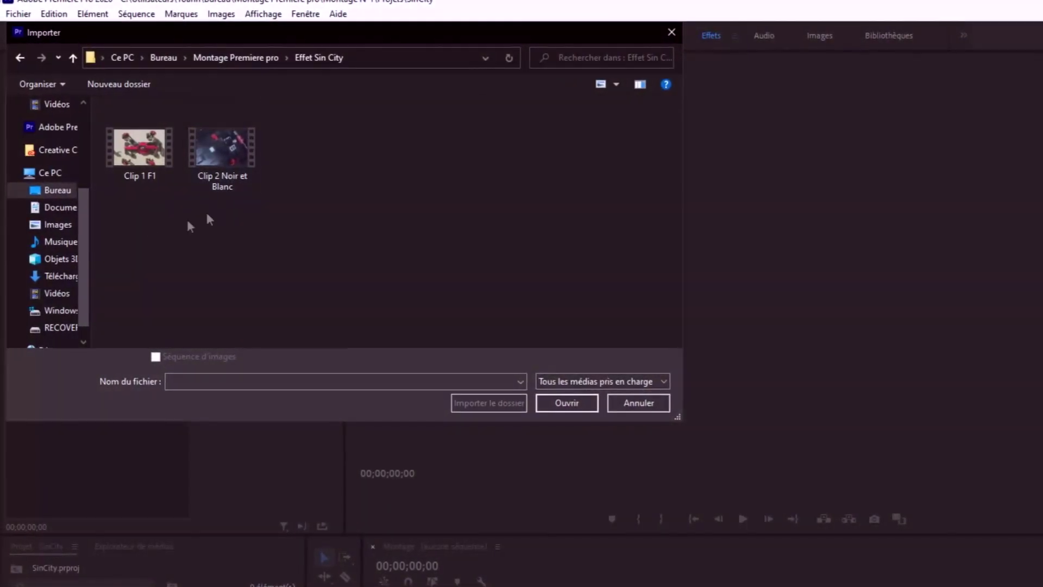
{"action": "key", "text": "ctrl+a"}
{"action": "left_click", "coordinate": [591, 412]}
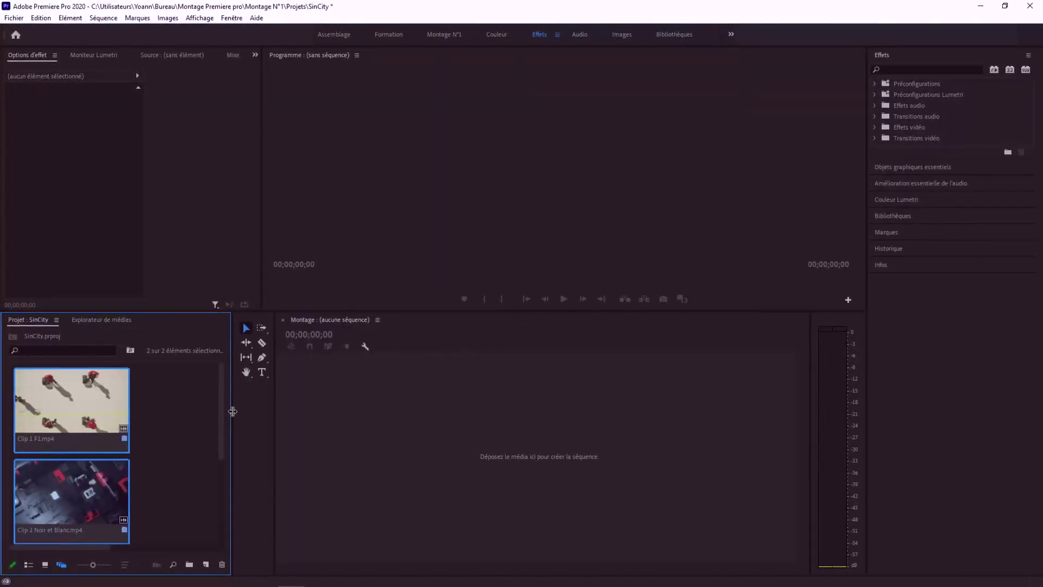
Widen the project area and create a sequence from Clip 1 F1.mp4
{"action": "left_click_drag", "start_coordinate": [233, 412], "coordinate": [303, 411]}
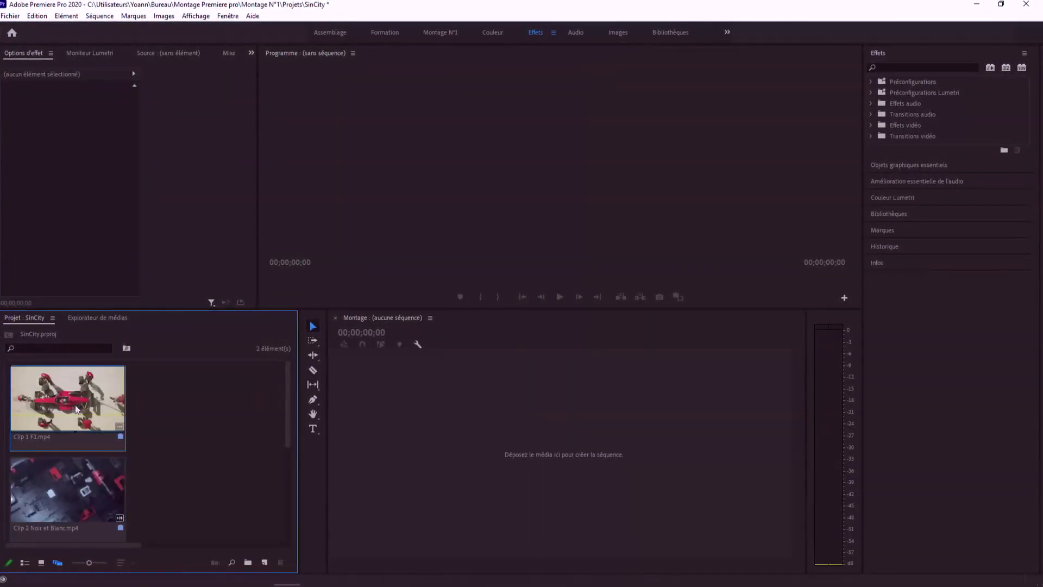
{"action": "left_click_drag", "start_coordinate": [46, 405], "coordinate": [413, 391]}
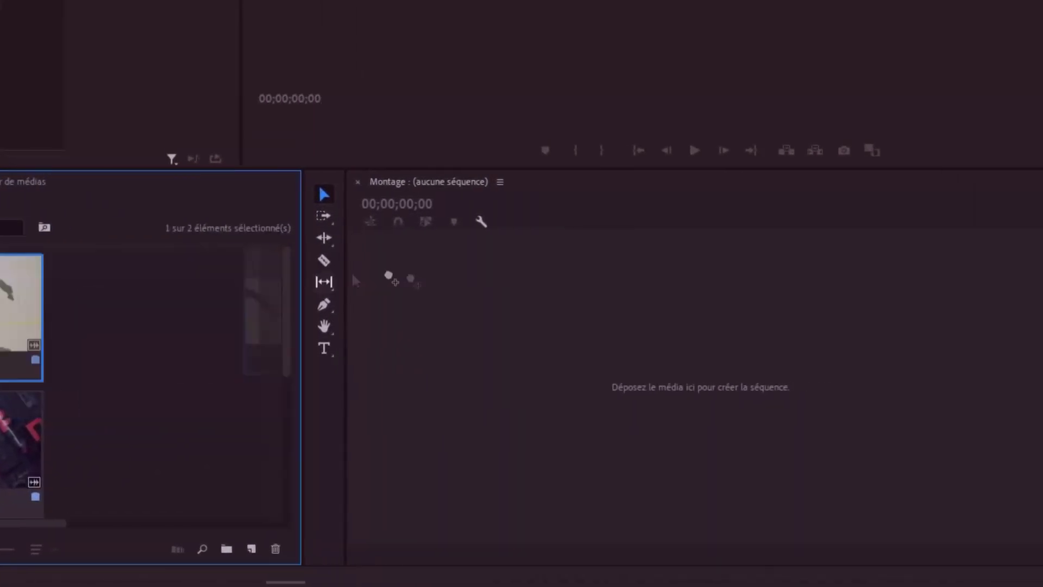
{"action": "left_click_drag", "start_coordinate": [323, 293], "coordinate": [293, 334]}
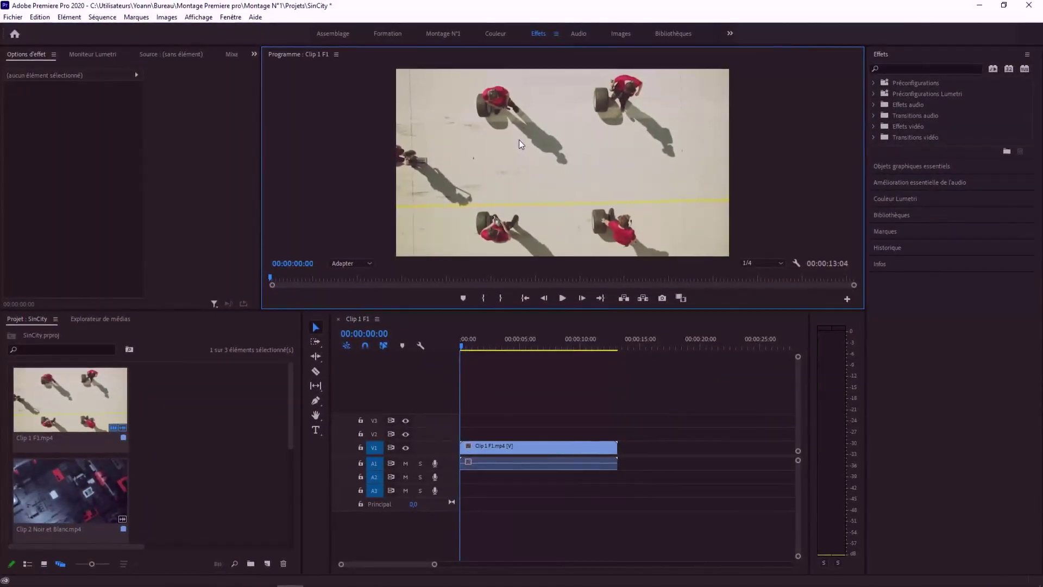
Find the Filtre chromatique video effect with "filtre chro", apply it to Clip 1 F1, and move the playhead to 00:00:07:10
{"action": "left_click", "coordinate": [913, 69]}
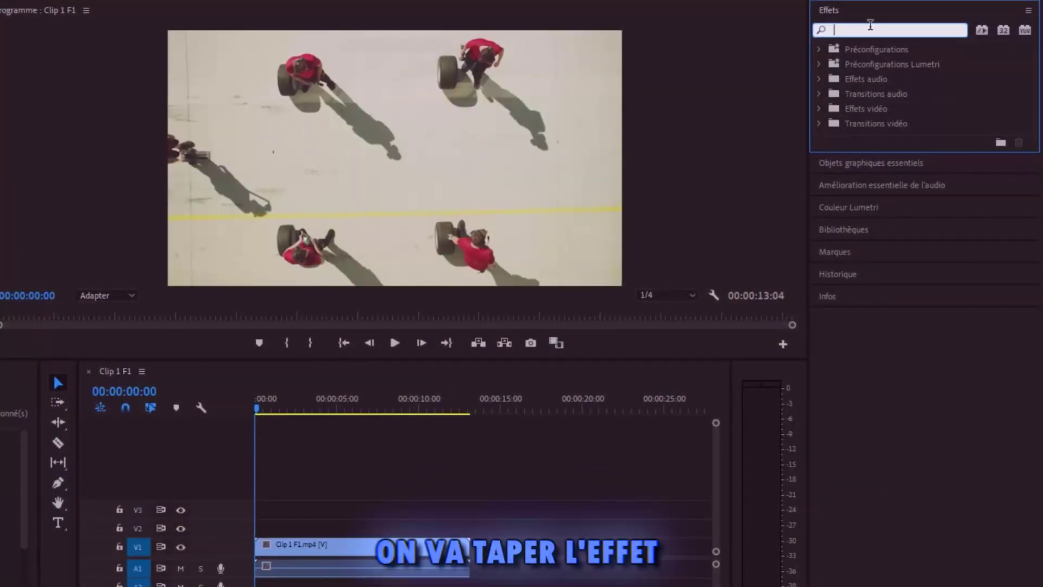
{"action": "type", "text": "filtre"}
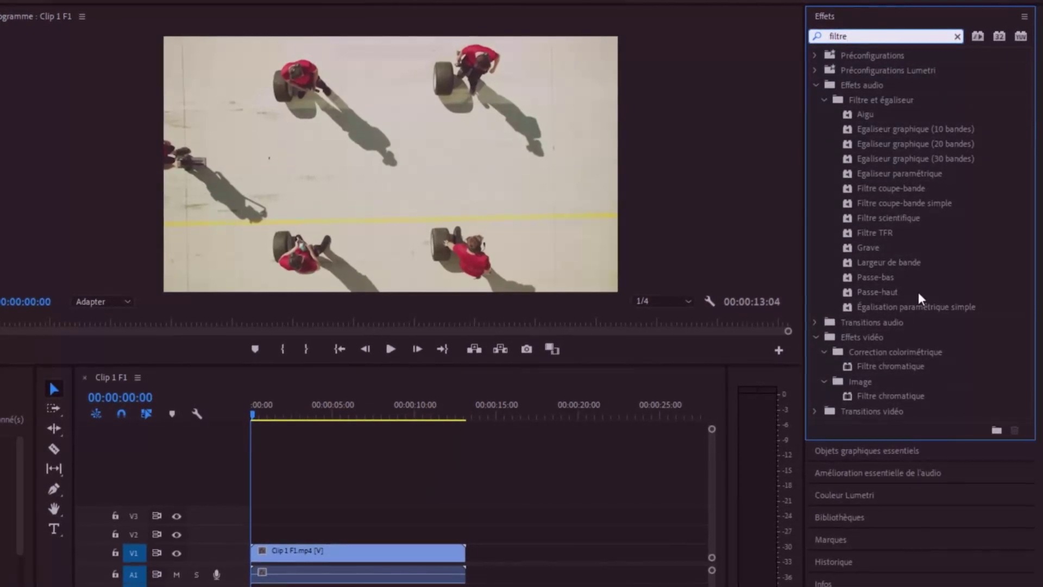
{"action": "type", "text": " chro"}
{"action": "left_click_drag", "start_coordinate": [870, 143], "coordinate": [335, 568]}
{"action": "left_click_drag", "start_coordinate": [507, 421], "coordinate": [464, 417]}
{"action": "left_click_drag", "start_coordinate": [467, 405], "coordinate": [467, 407]}
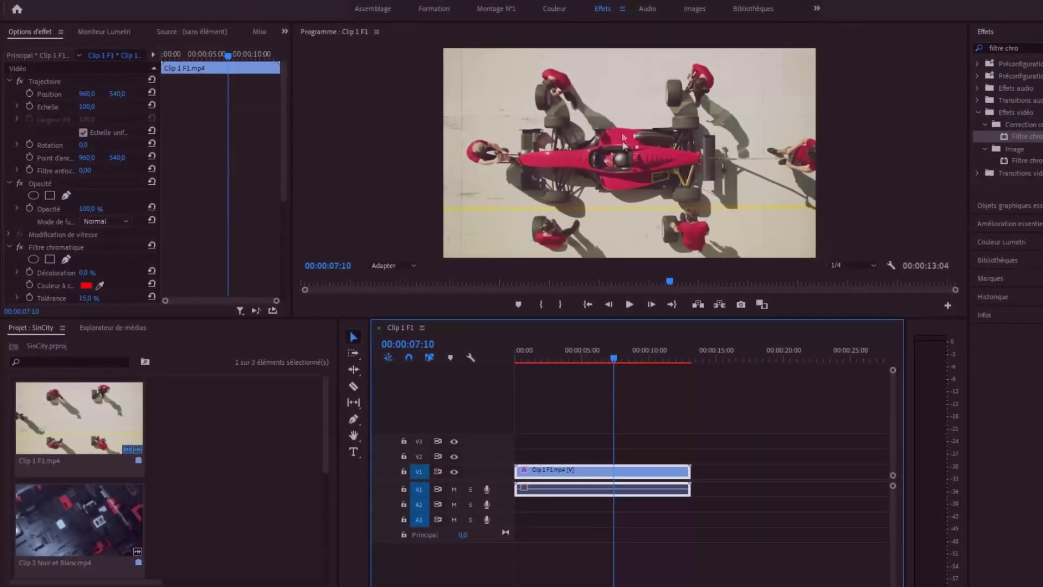
Enlarge the effect settings area and sample the race car's red as Filtre chromatique's Couleur à conserver
{"action": "scroll", "coordinate": [284, 190], "scroll_direction": "down", "scroll_amount": 3}
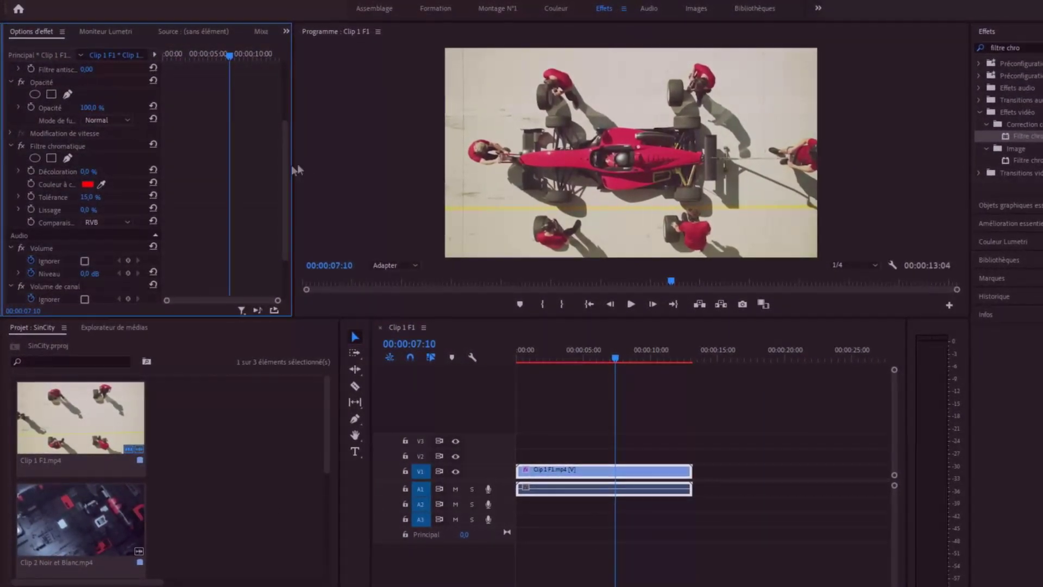
{"action": "left_click_drag", "start_coordinate": [291, 169], "coordinate": [400, 169]}
{"action": "left_click_drag", "start_coordinate": [227, 316], "coordinate": [227, 402]}
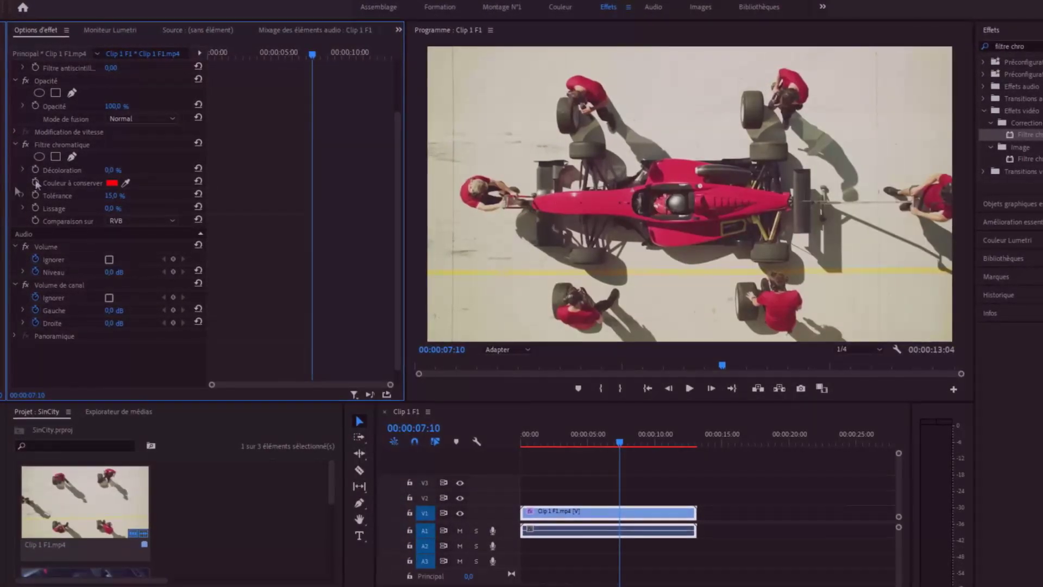
{"action": "left_click", "coordinate": [125, 182]}
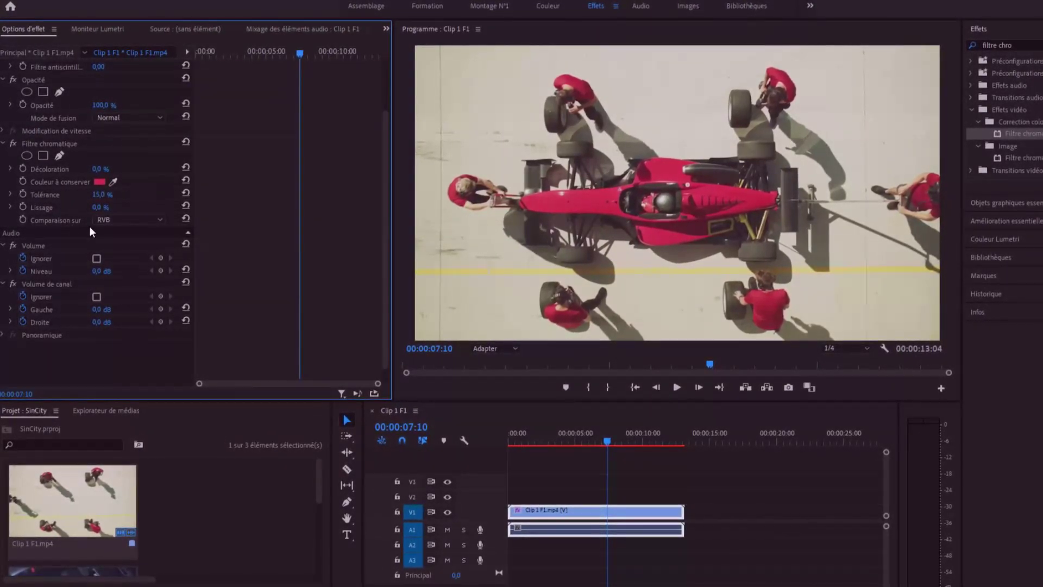
Set Filtre chromatique's Comparaison sur to Teinte and its Décoloration to 72 %
{"action": "left_click", "coordinate": [138, 220]}
{"action": "left_click", "coordinate": [129, 243]}
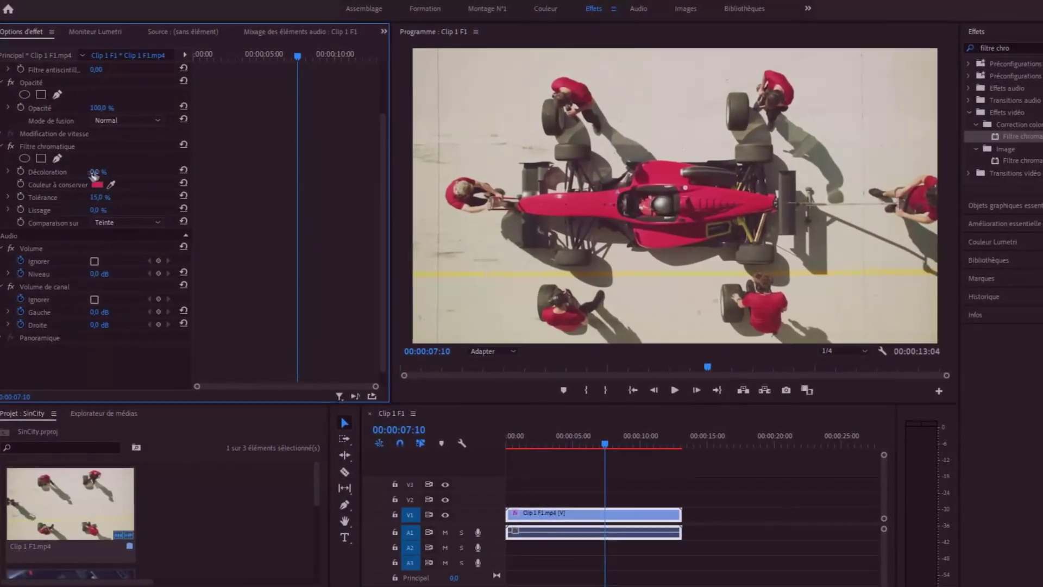
{"action": "left_click_drag", "start_coordinate": [102, 170], "coordinate": [131, 170]}
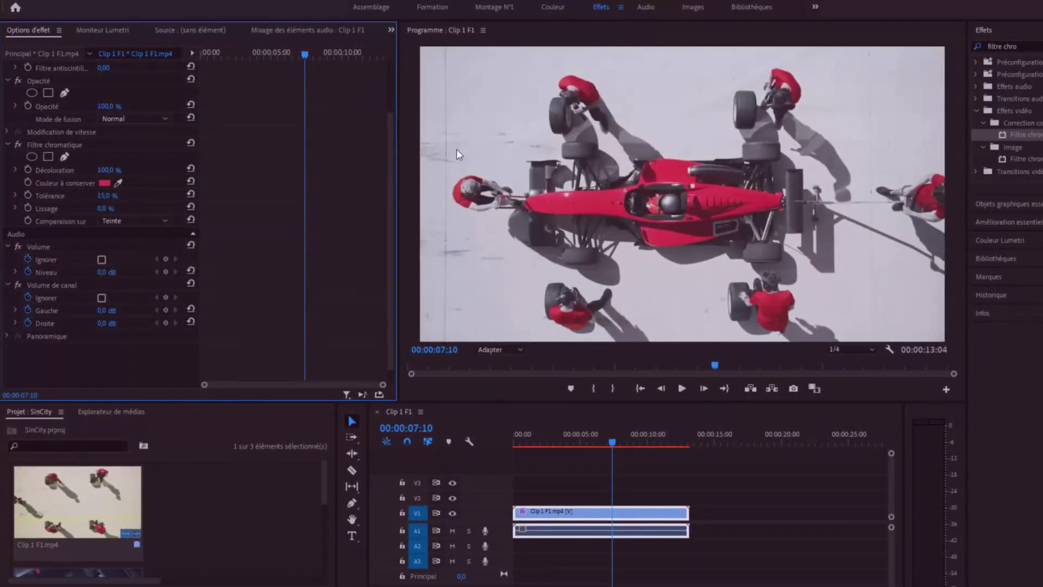
{"action": "left_click_drag", "start_coordinate": [111, 171], "coordinate": [93, 171]}
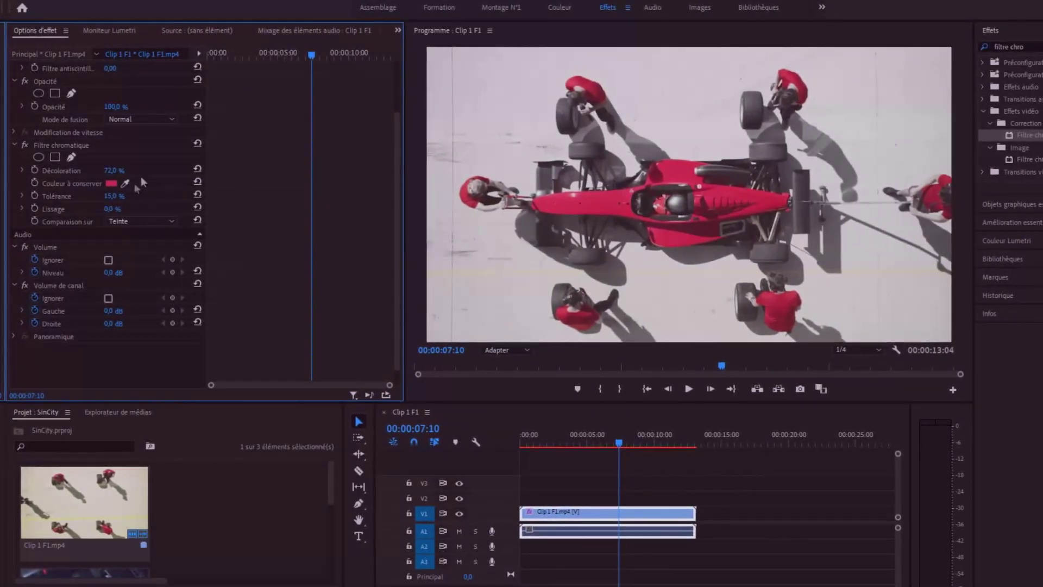
{"action": "left_click_drag", "start_coordinate": [106, 208], "coordinate": [81, 210]}
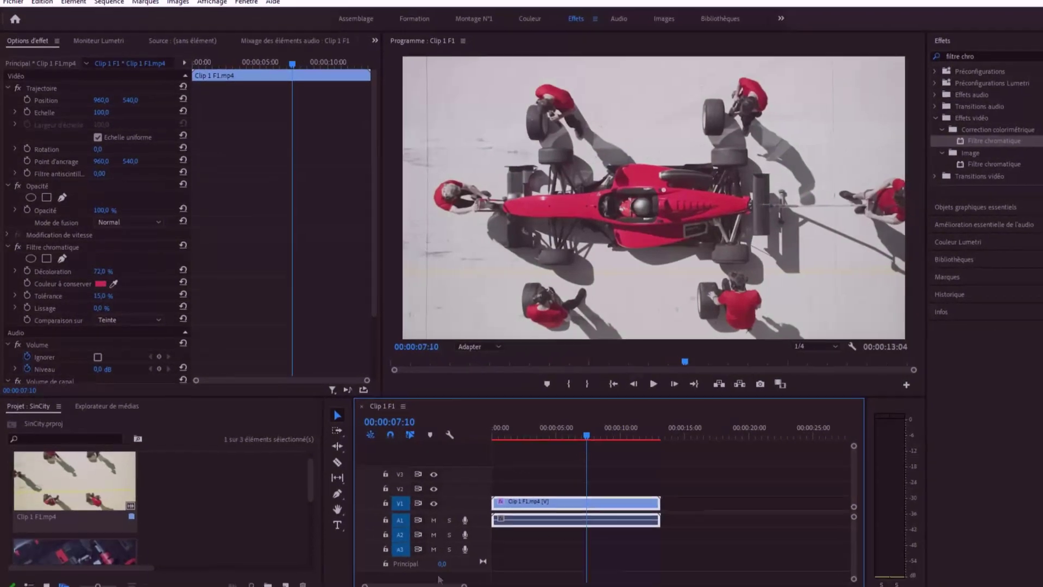
Replace Clip 1 F1 in the sequence with Clip 2 Noir et Blanc.mp4 at the start of V1, and move the playhead to 00:00:02:15
{"action": "key", "text": "Delete"}
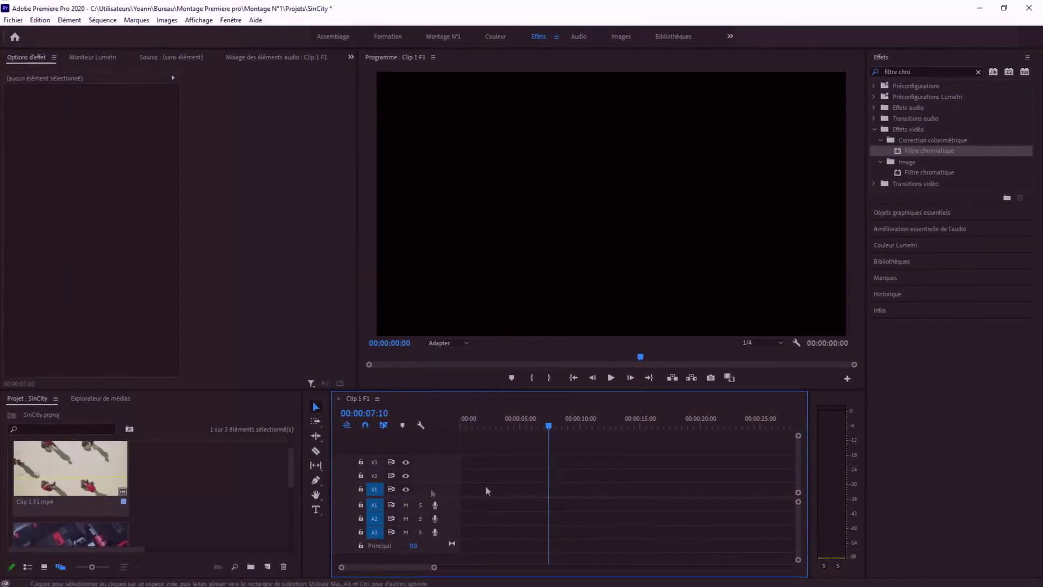
{"action": "left_click_drag", "start_coordinate": [30, 543], "coordinate": [452, 465]}
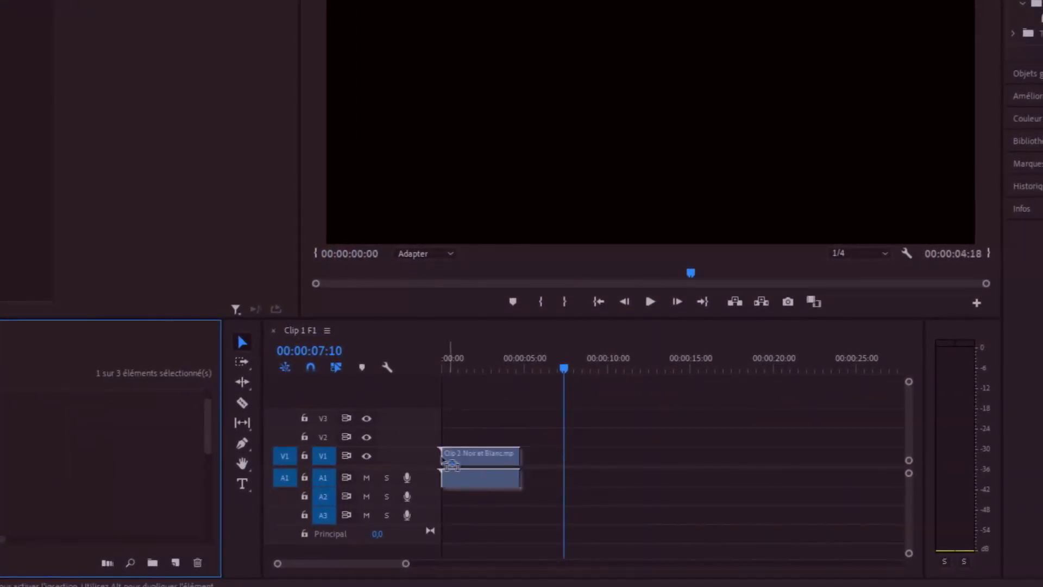
{"action": "left_click", "coordinate": [459, 354]}
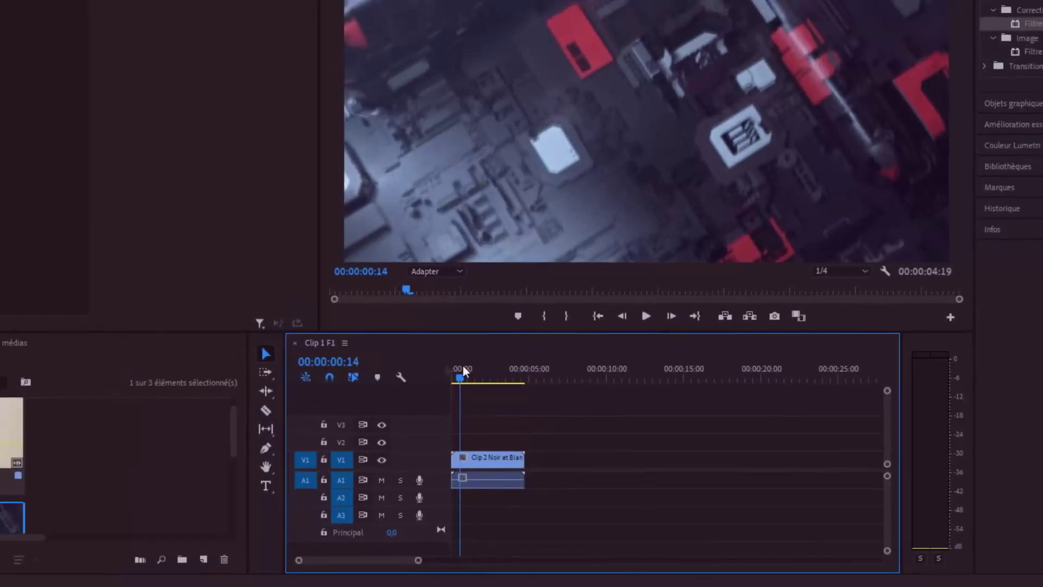
{"action": "left_click_drag", "start_coordinate": [463, 367], "coordinate": [484, 376]}
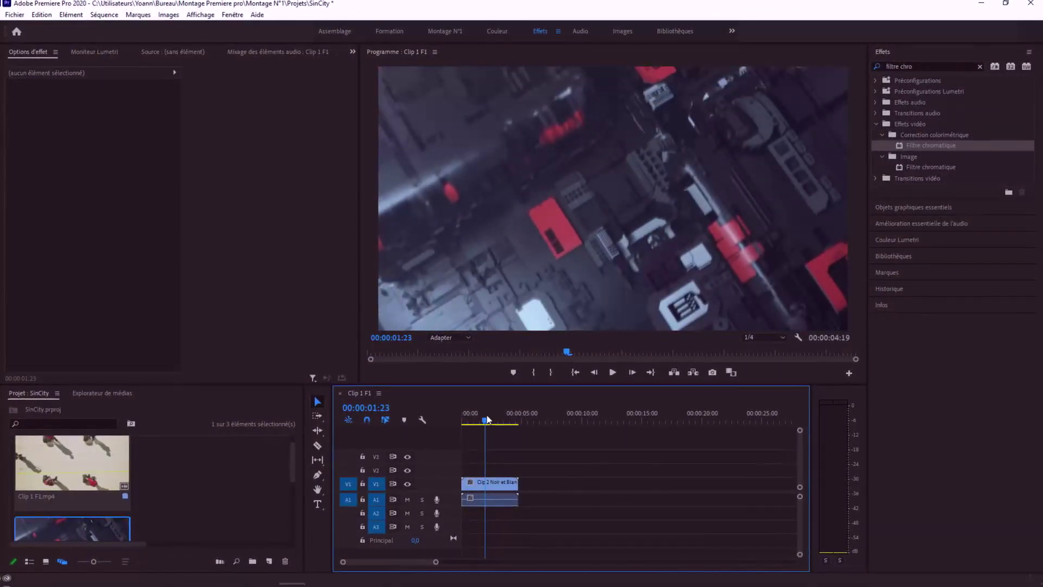
{"action": "left_click_drag", "start_coordinate": [488, 418], "coordinate": [496, 419]}
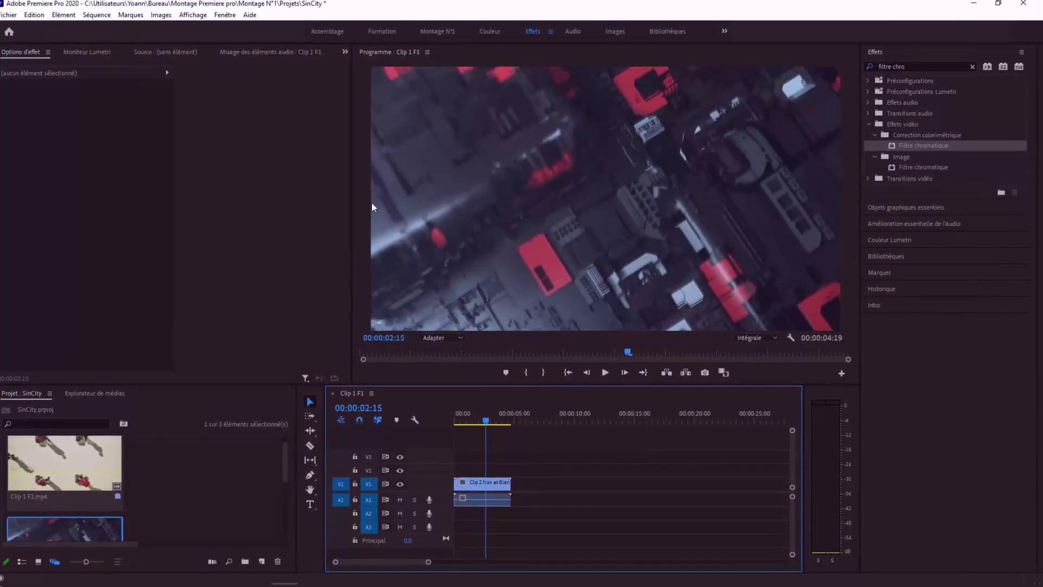
In the Couleur workspace, sample the clip's red block for the Lumetri Teinte ou saturation curve of Clip 2 Noir et Blanc
{"action": "left_click", "coordinate": [485, 33]}
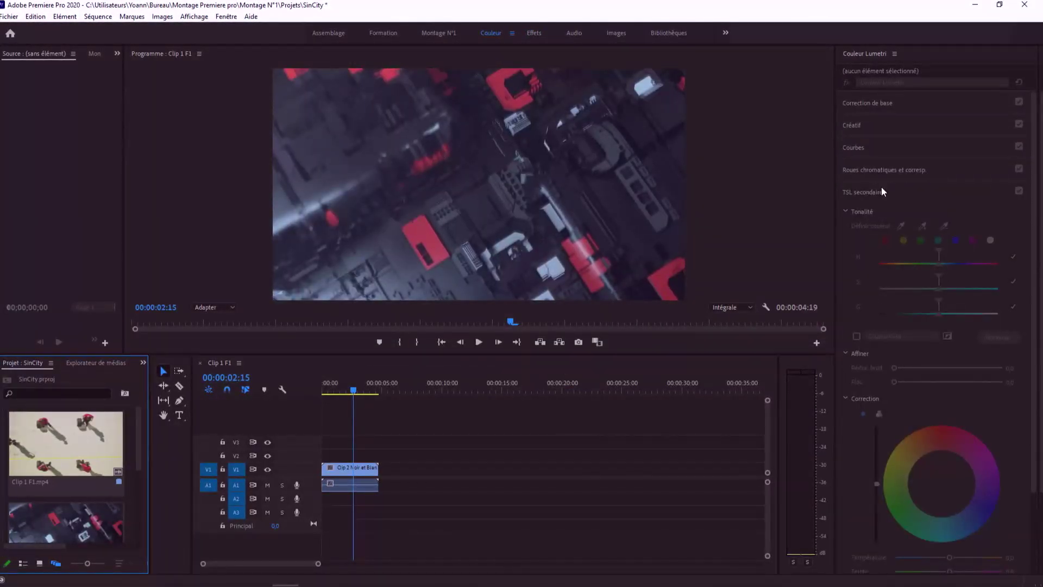
{"action": "left_click", "coordinate": [861, 192]}
{"action": "left_click", "coordinate": [858, 154]}
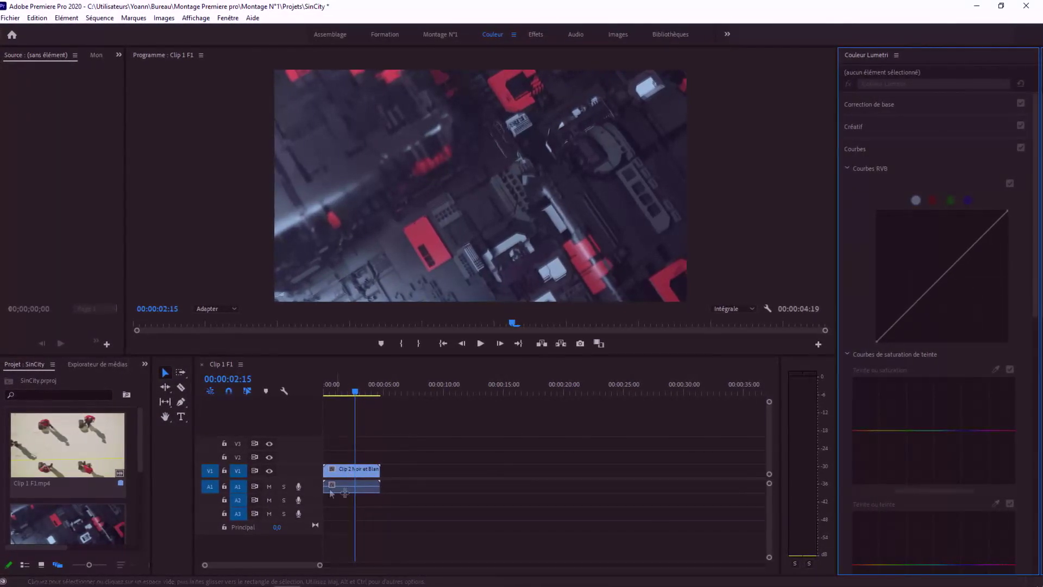
{"action": "left_click", "coordinate": [348, 475]}
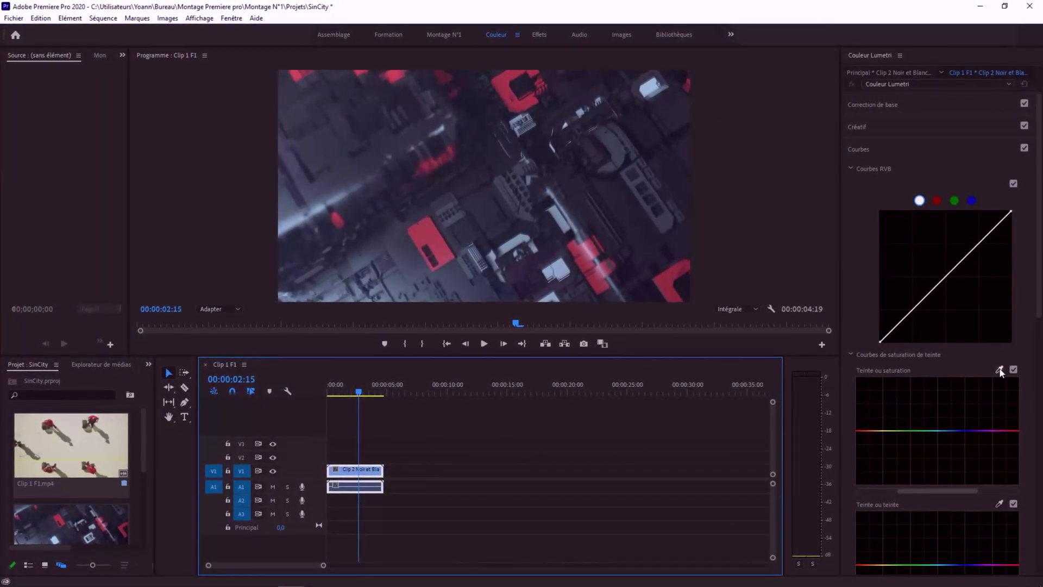
{"action": "left_click", "coordinate": [434, 239]}
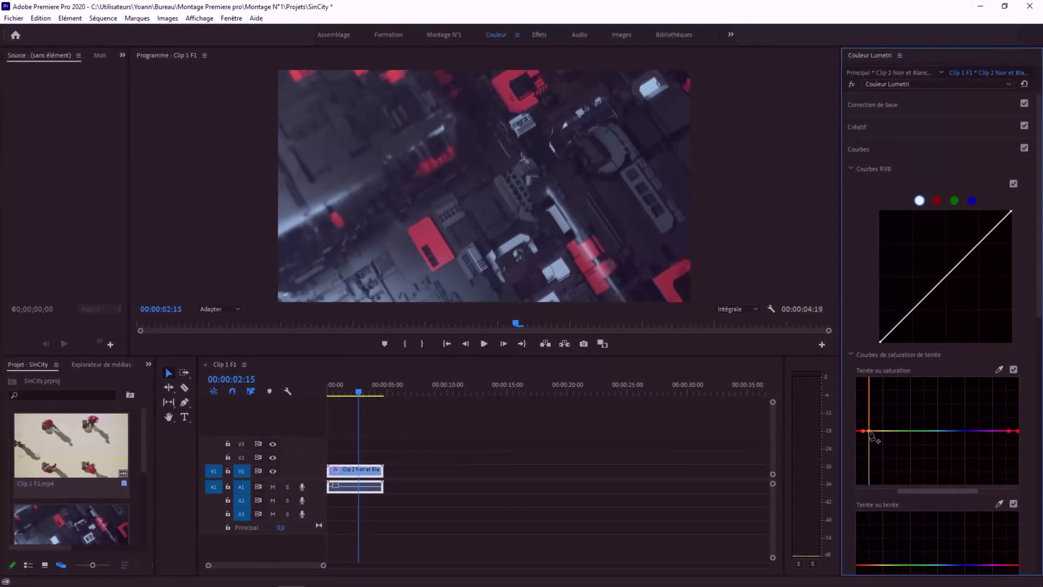
Lower the Teinte ou saturation curve's two inner points to minimum saturation so that only the red range keeps its colour
{"action": "left_click_drag", "start_coordinate": [871, 433], "coordinate": [869, 488]}
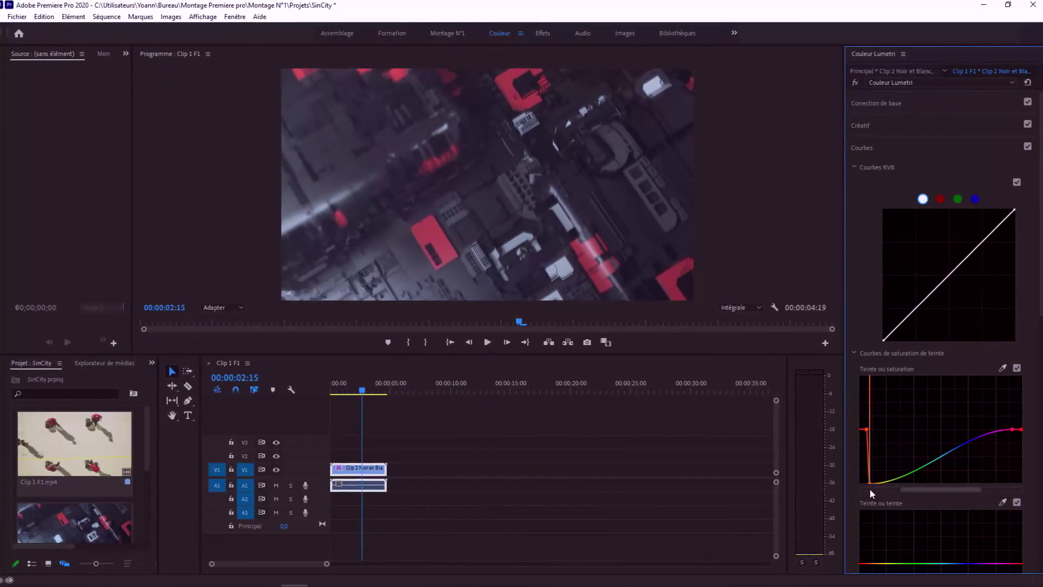
{"action": "left_click", "coordinate": [1001, 429]}
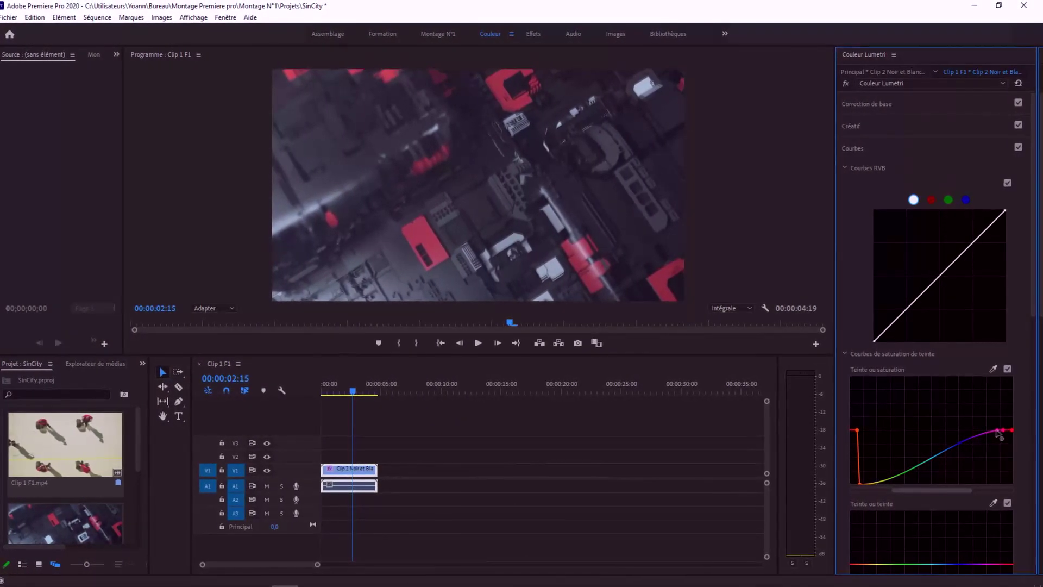
{"action": "left_click_drag", "start_coordinate": [1000, 457], "coordinate": [1001, 493]}
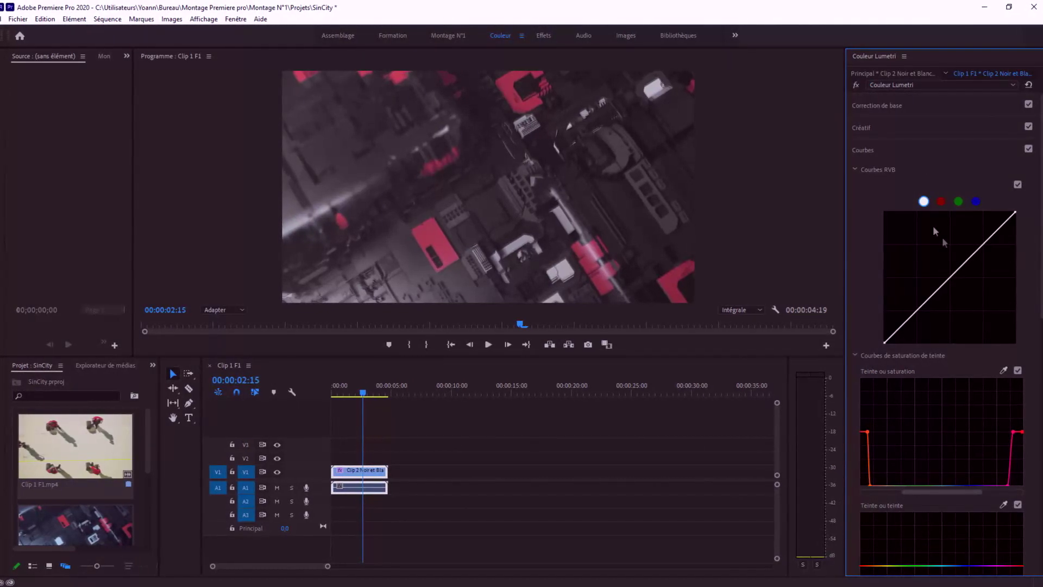
Collapse the Lumetri curve sections, open TSL secondaire, and activate the Définir couleur eyedropper for sampling a colour
{"action": "left_click", "coordinate": [869, 170]}
{"action": "left_click", "coordinate": [855, 185]}
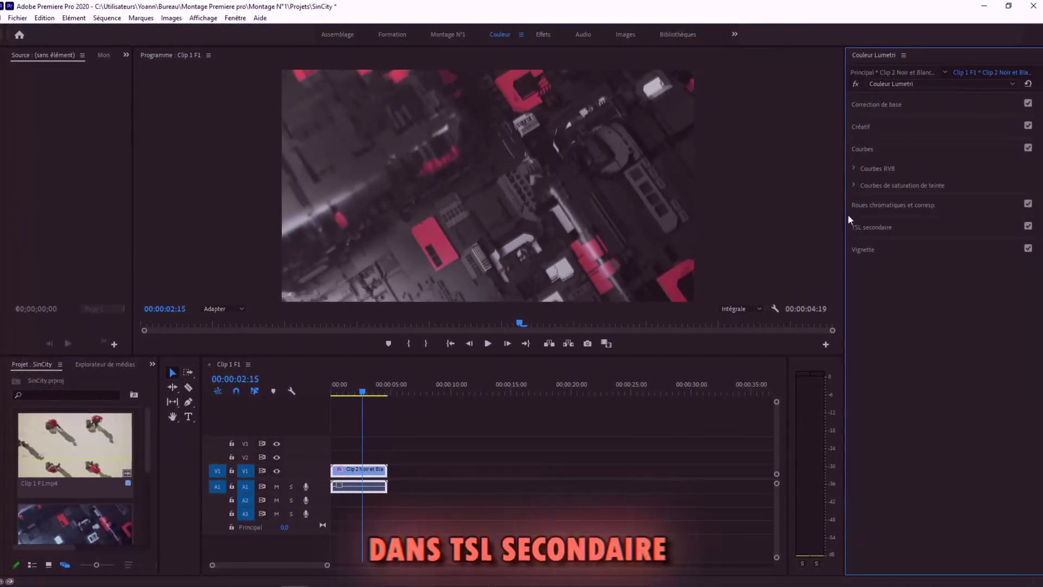
{"action": "left_click", "coordinate": [879, 227]}
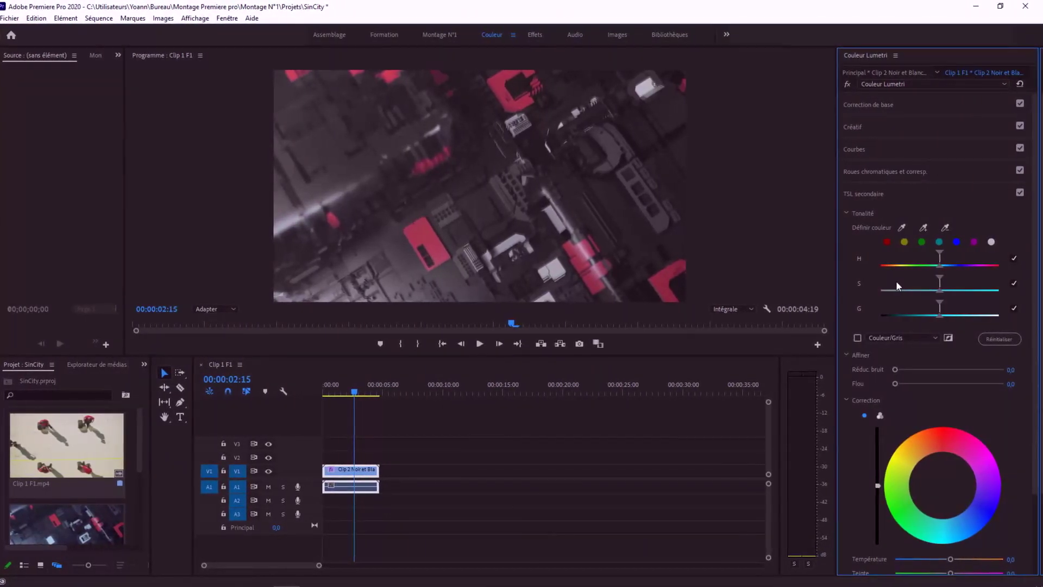
{"action": "left_click", "coordinate": [909, 225]}
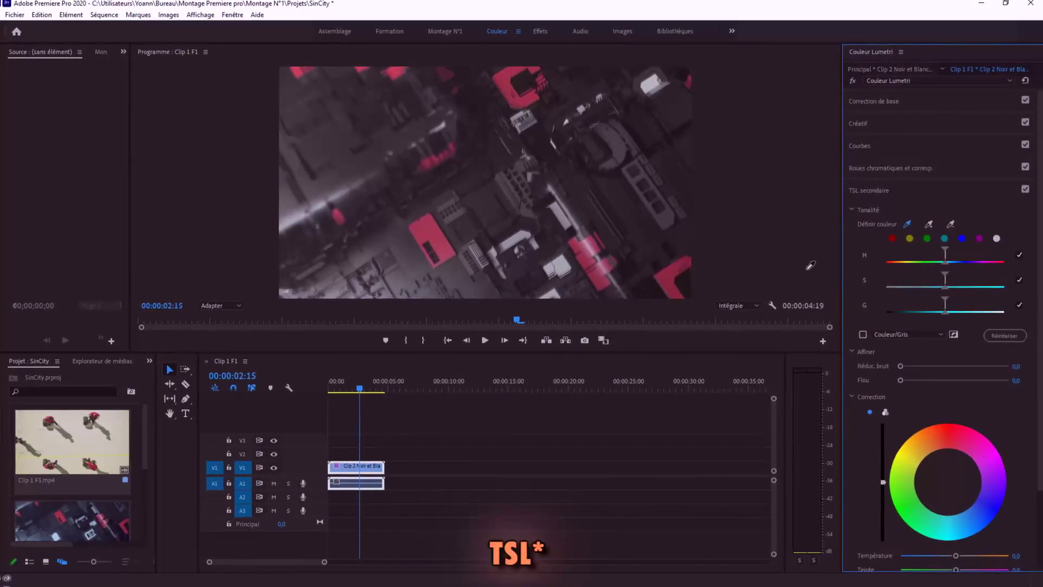